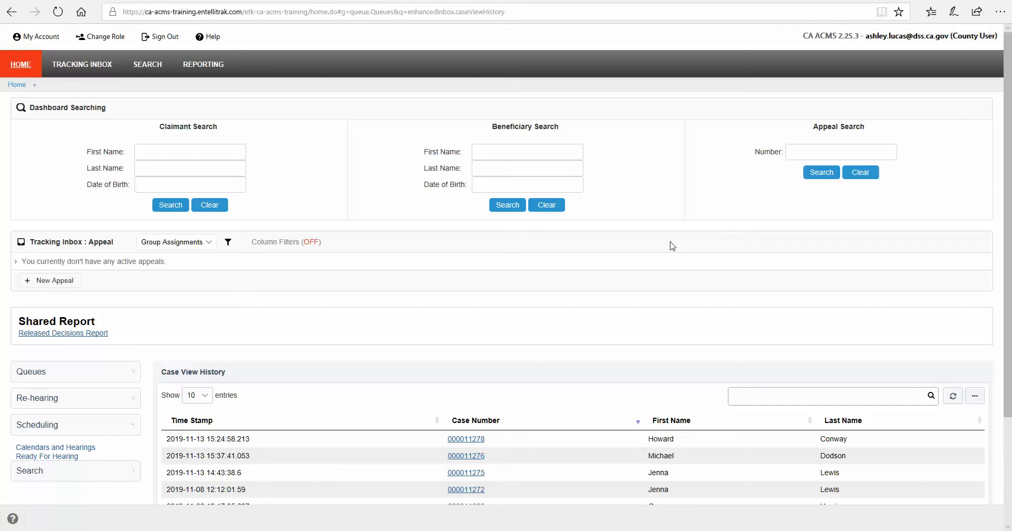
- Open the Calendars and Hearings queue in the Scheduling group and look through its listed hearings
scroll(672, 246, "down", 3)
scroll(672, 246, "up", 3)
left_click(86, 449)
scroll(413, 361, "down", 3)
scroll(413, 361, "down", 4)
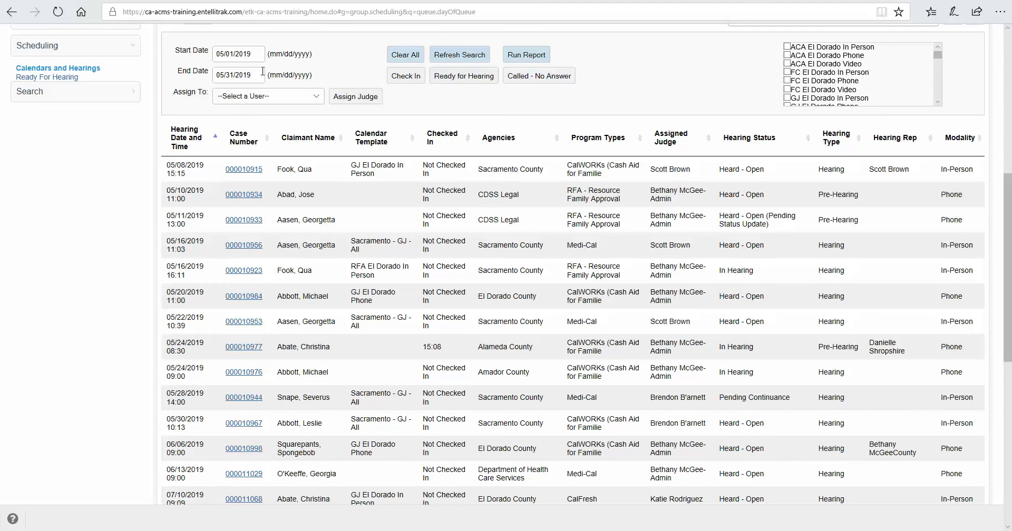
- Run the Day of Queue report, export it to Excel, and open DayOfQueue.xls for editing
scroll(574, 118, "up", 3)
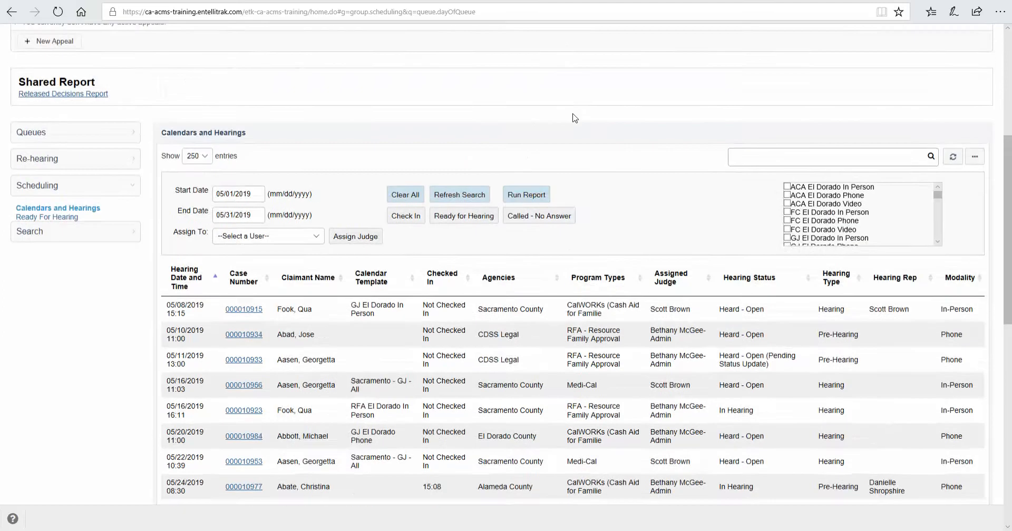
left_click(525, 198)
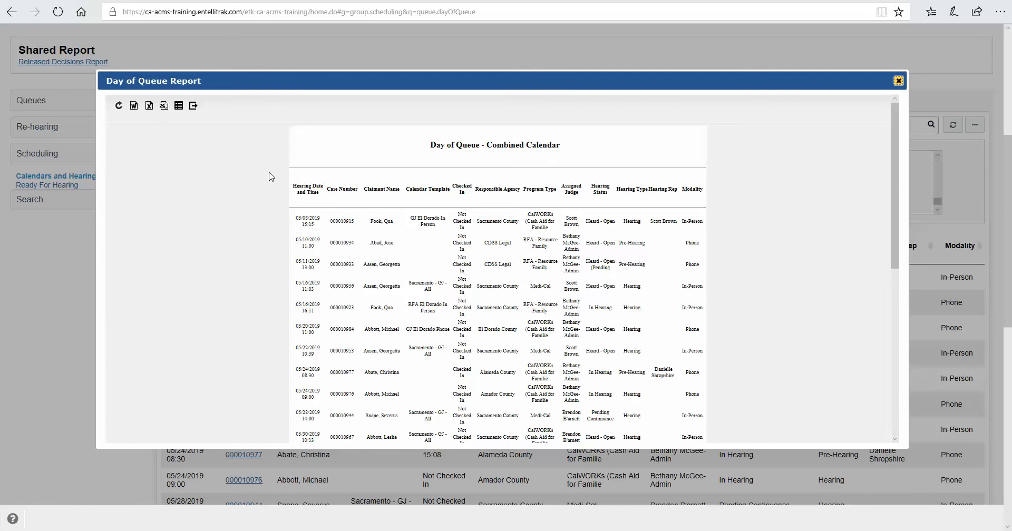
left_click(149, 108)
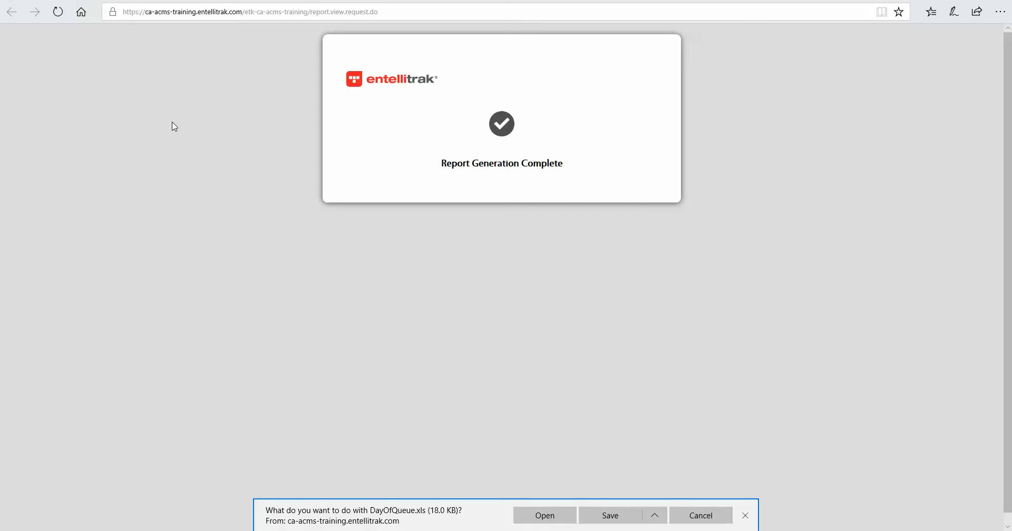
left_click(549, 516)
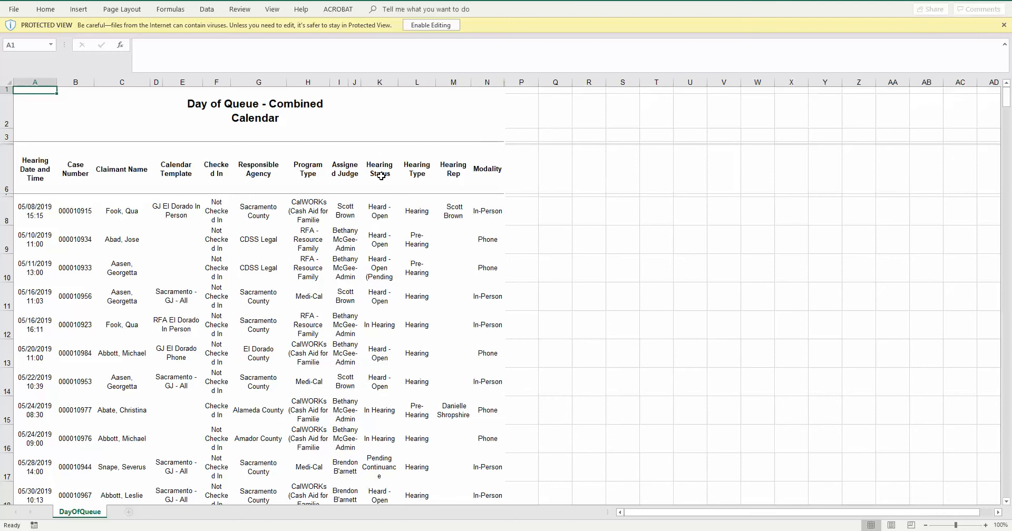
left_click(425, 25)
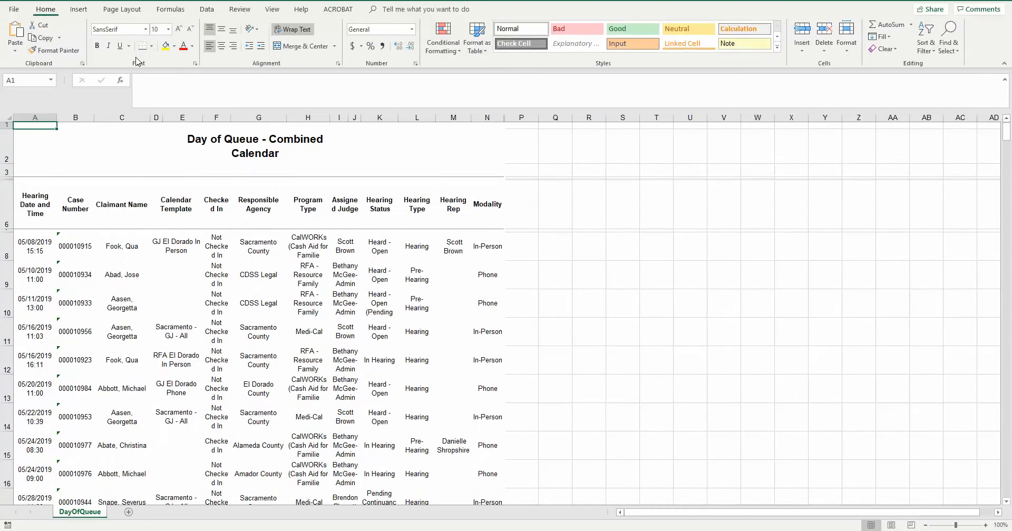
- Apply All Borders to every cell of the DayOfQueue sheet
left_click(151, 47)
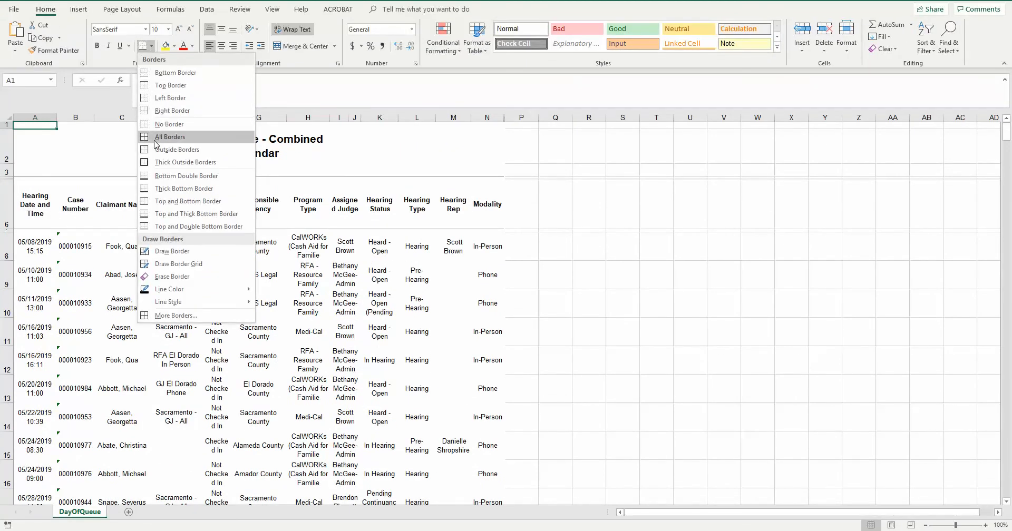
left_click(154, 142)
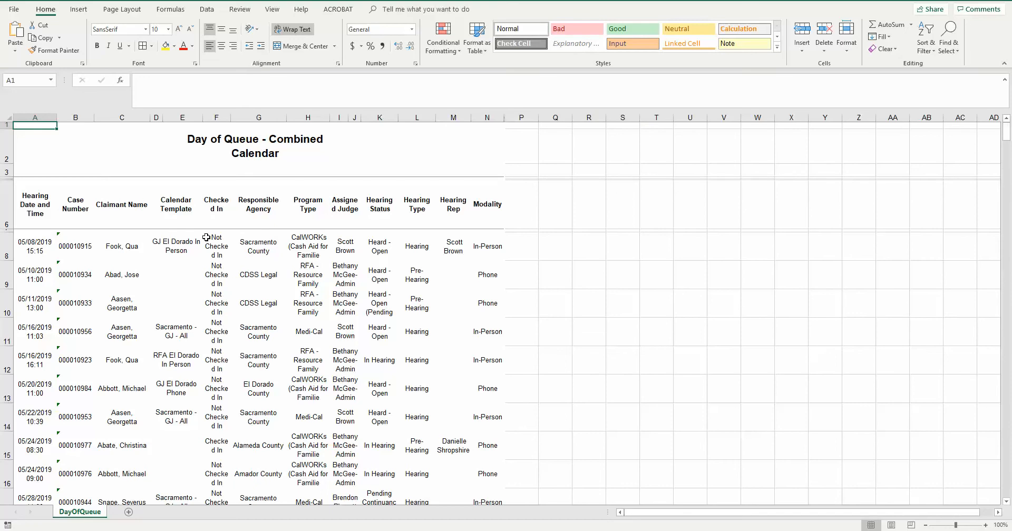
left_click(8, 118)
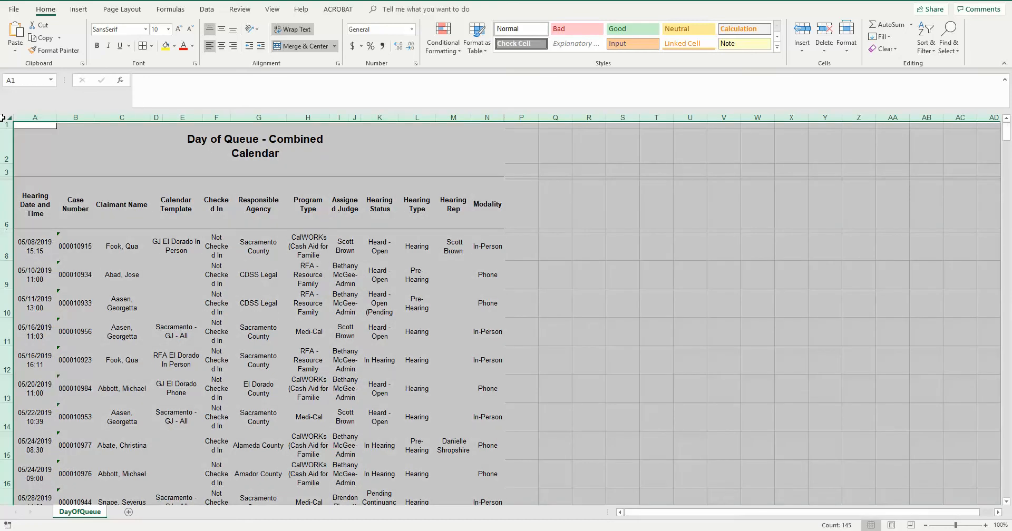
left_click(143, 46)
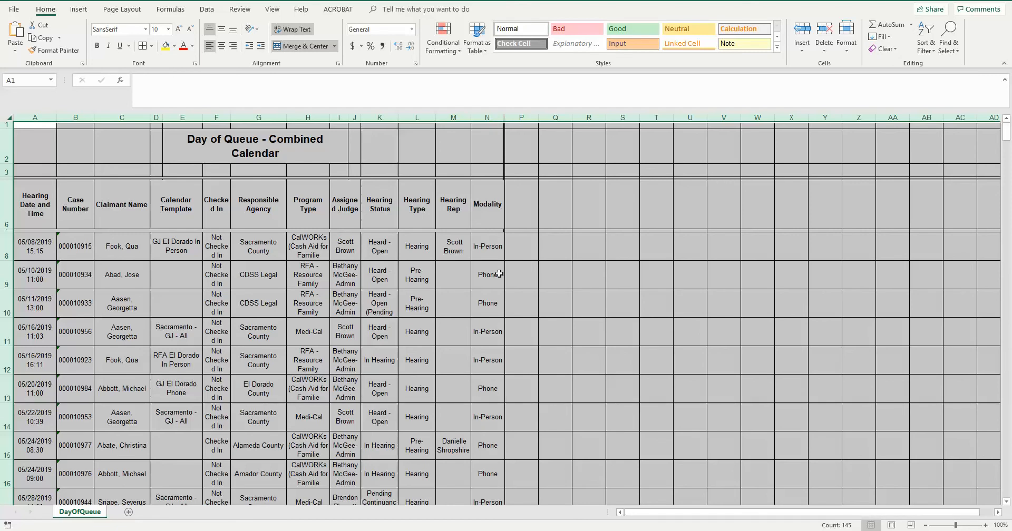
- Widen column P and enter the header Disposition in P6, beside the Modality header
left_click(521, 203)
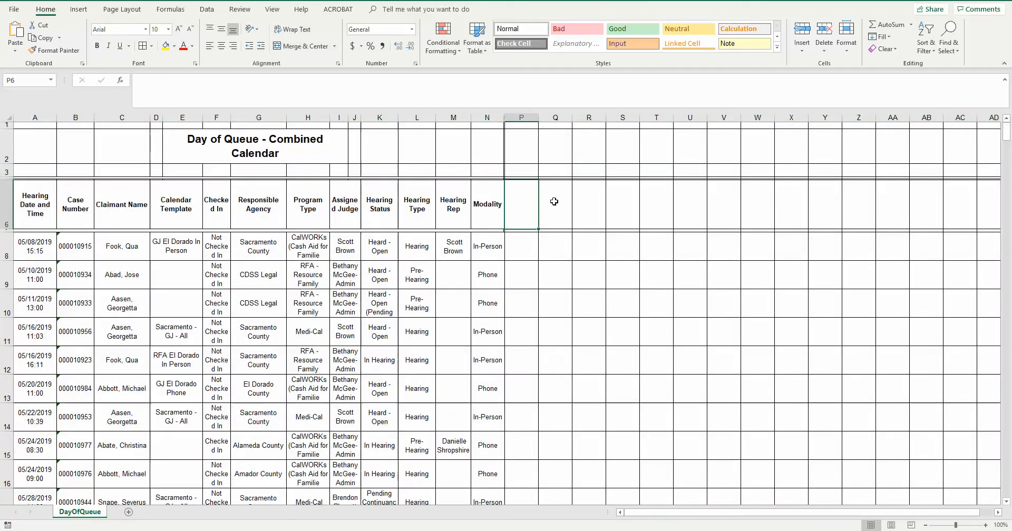
left_click_drag(538, 118, 563, 118)
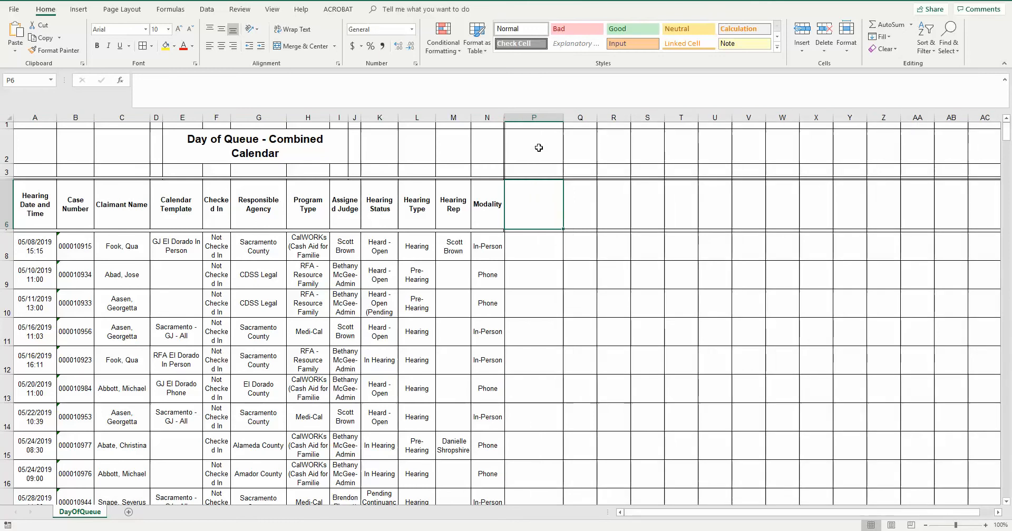
type("Disposition")
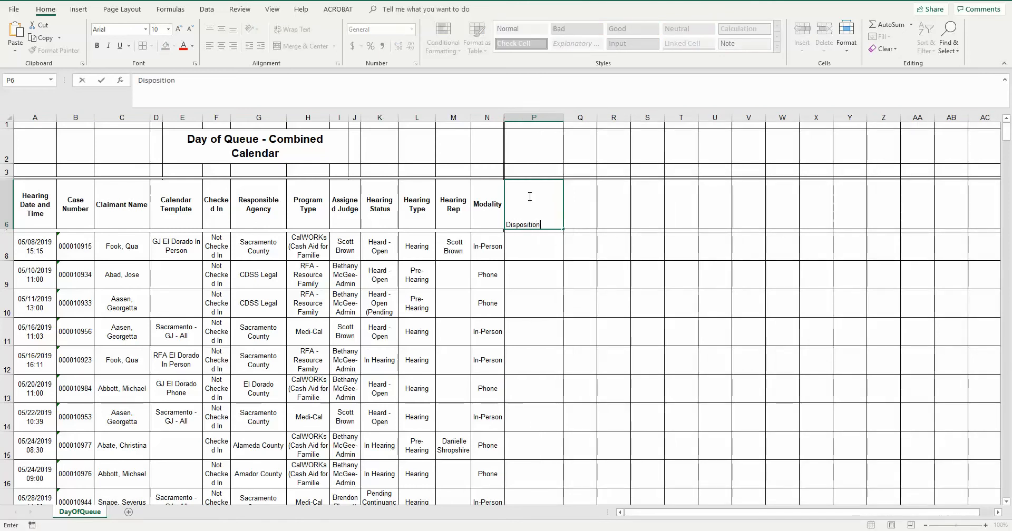
key("Return")
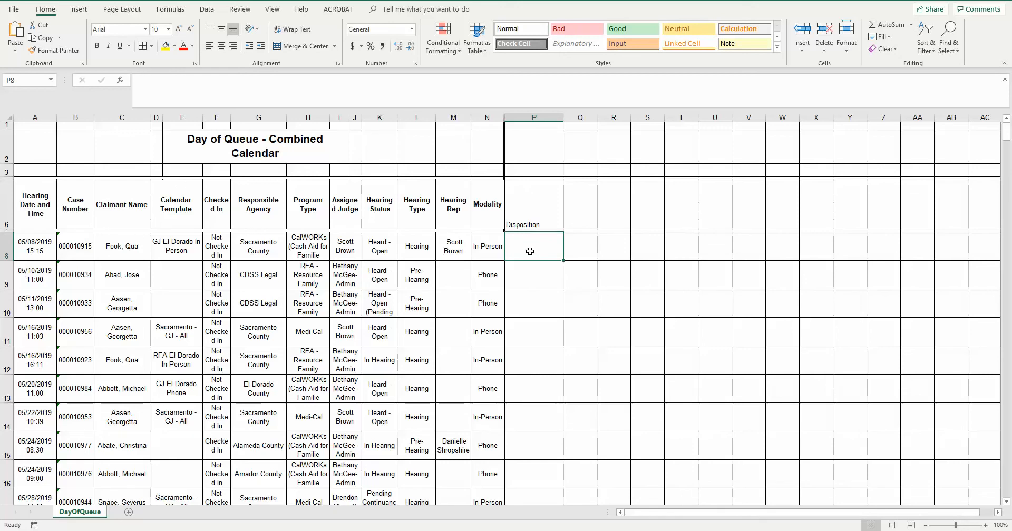
- Enter the dispositions Hearing Held, Withdrawn and Non-Appearance in cells P8 to P10
type("Hearing Heal")
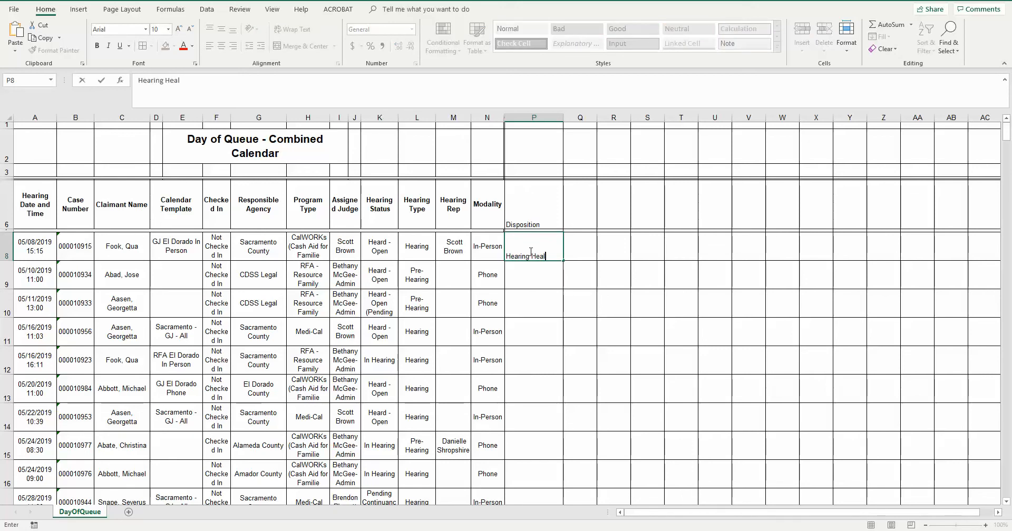
key("BackSpace")
key("BackSpace")
type("ld")
key("Return")
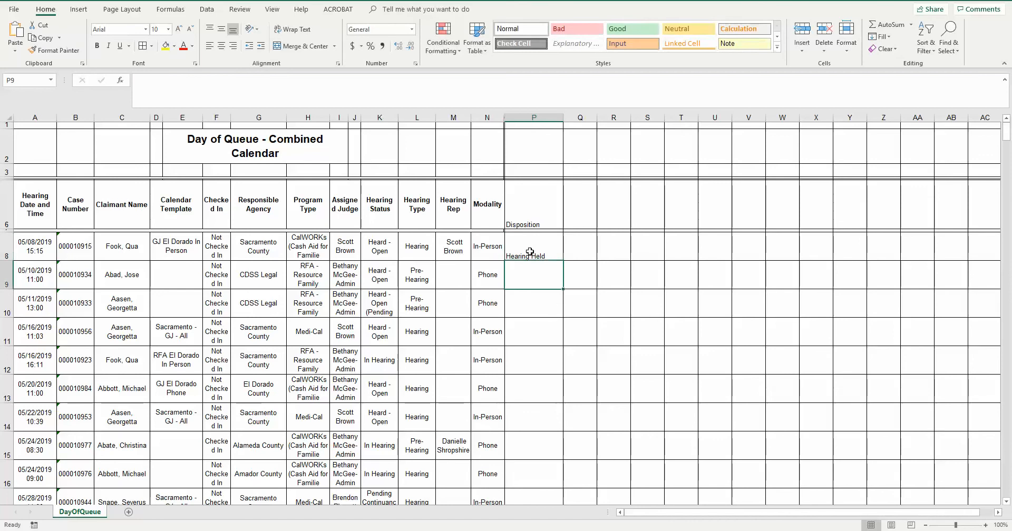
type("Withdrawn")
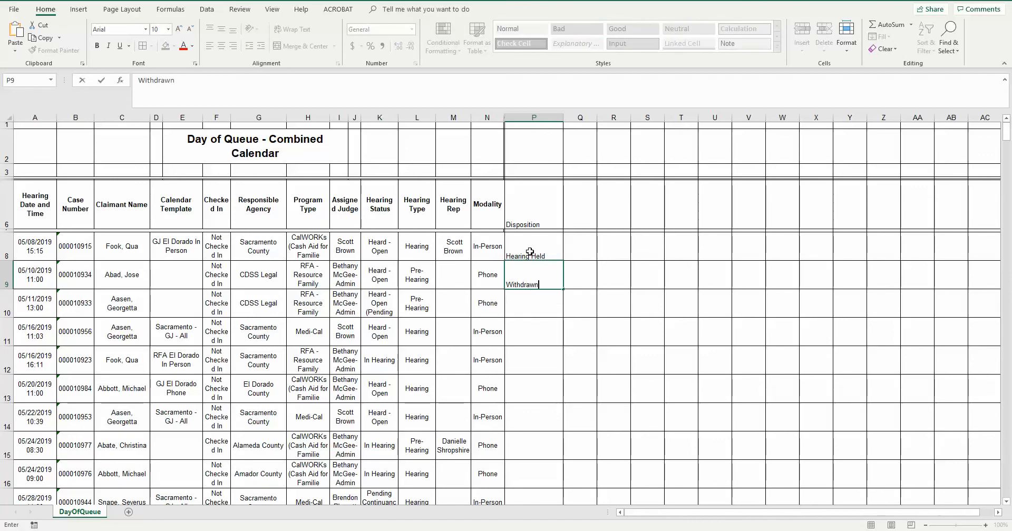
key("Return")
type("Non-Appearance")
key("Return")
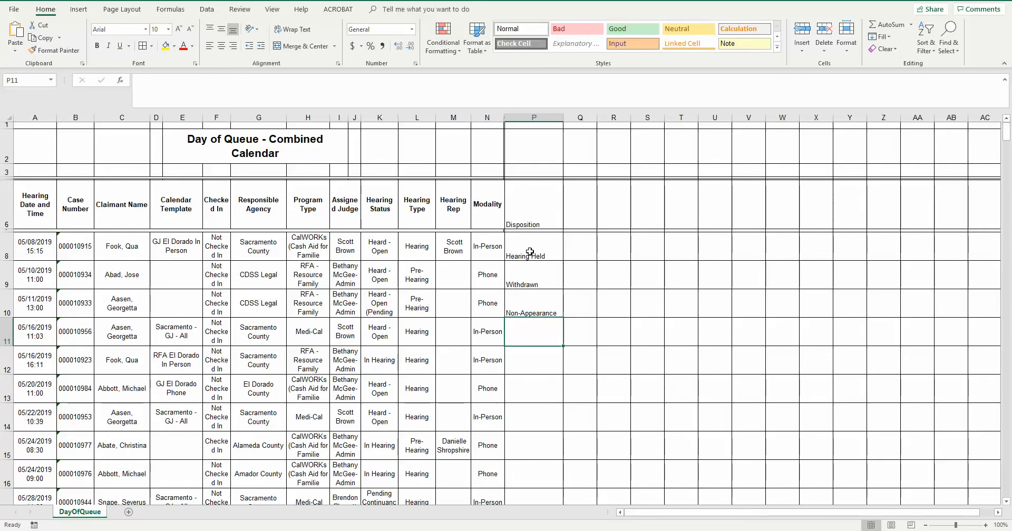
- Fill the three-disposition pattern down column P through the last hearing in row 18
left_click_drag(530, 252, 557, 176)
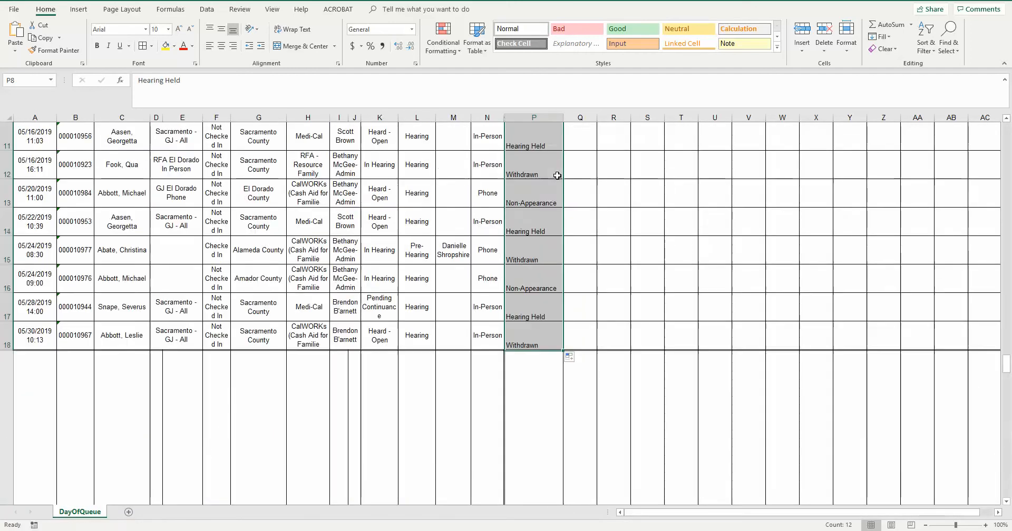
scroll(557, 176, "up", 3)
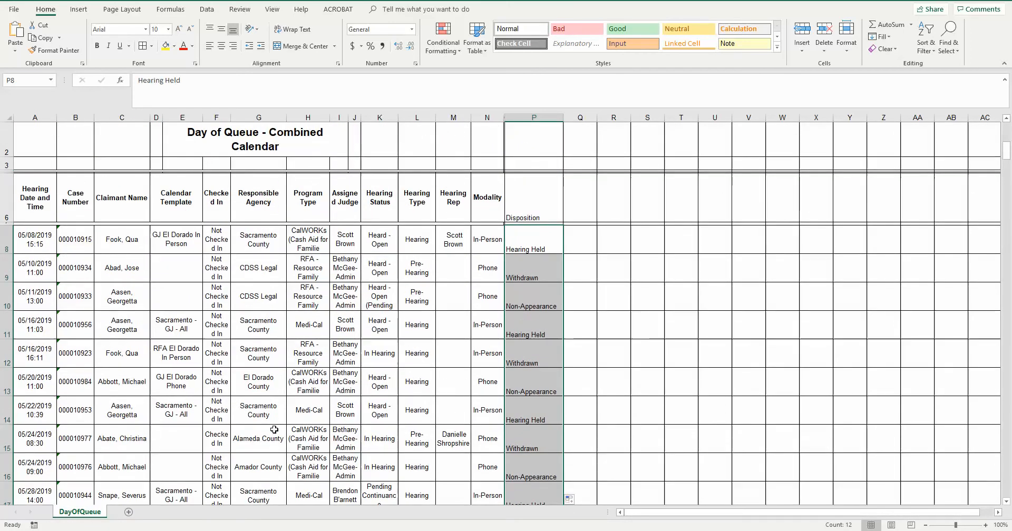
scroll(274, 430, "down", 1)
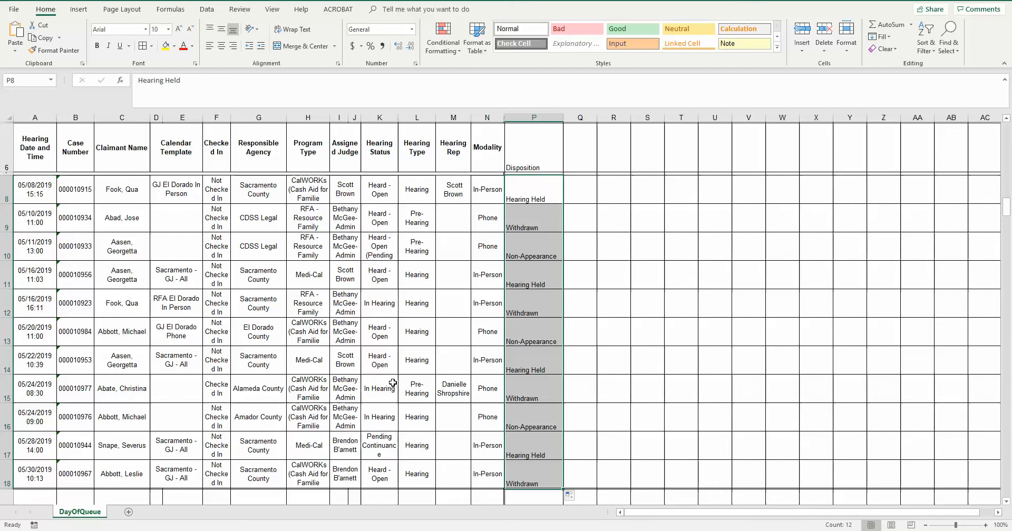
scroll(392, 383, "up", 2)
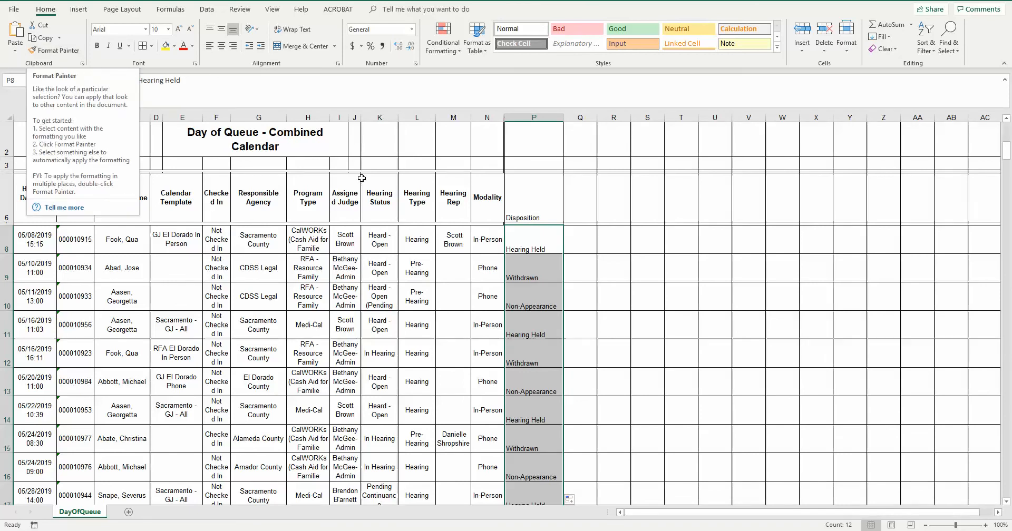
- Check in the print preview whether the Disposition column fits on the page, and return to the sheet
left_click(15, 15)
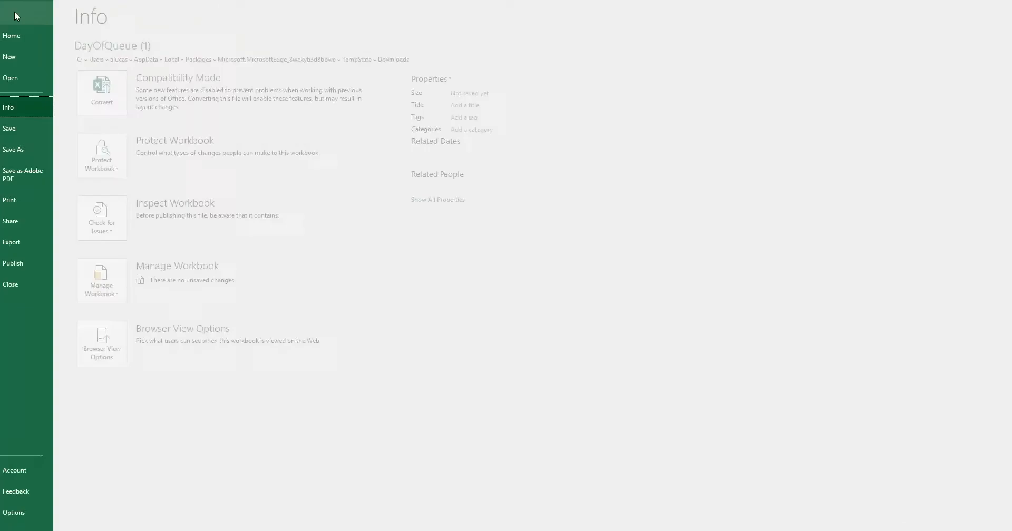
left_click(34, 200)
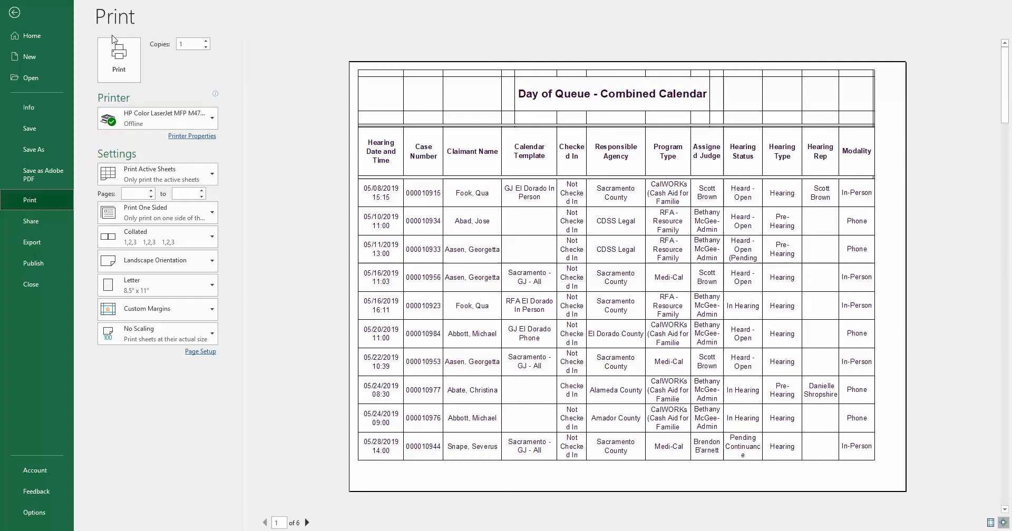
left_click(14, 14)
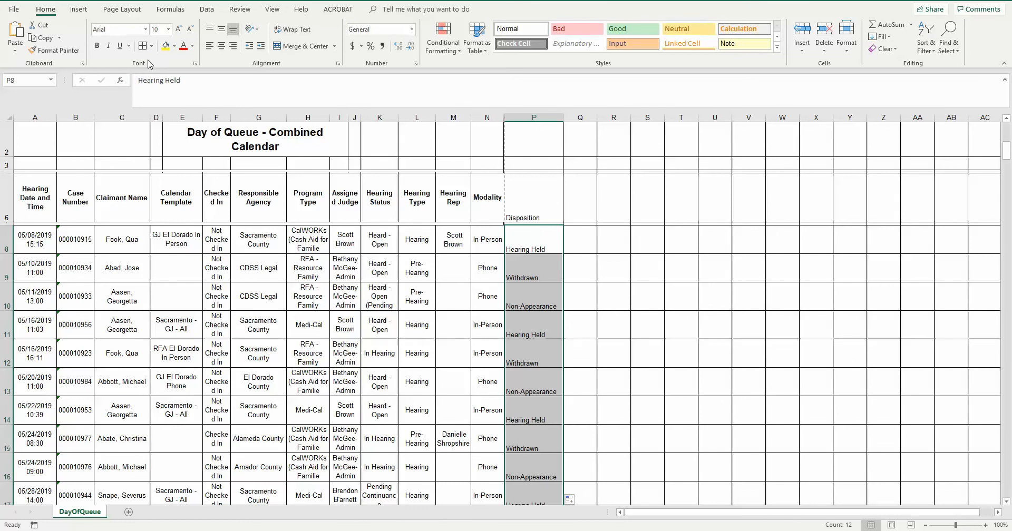
- Set the page scaling to fit 1 page wide, leaving the number of pages tall blank
left_click(127, 9)
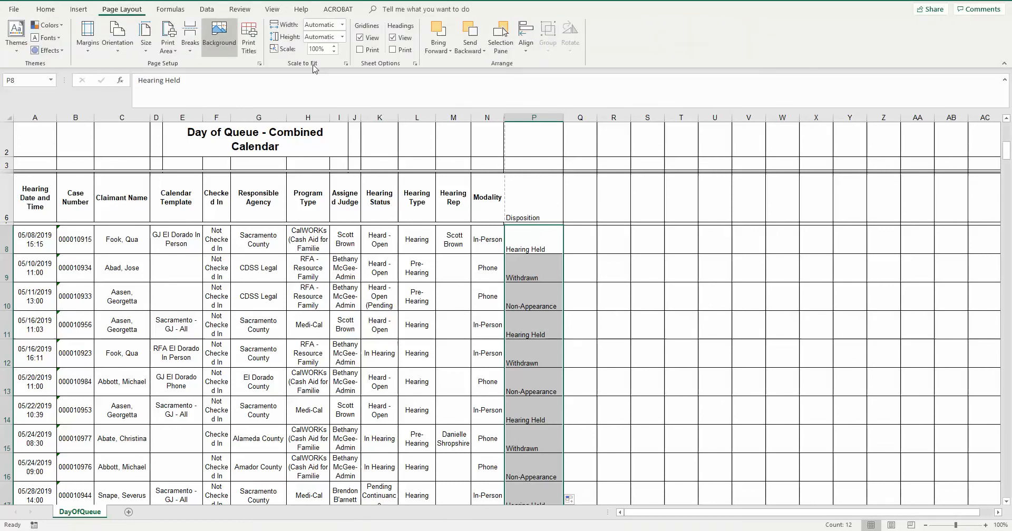
left_click(260, 63)
left_click(132, 190)
left_click(172, 188)
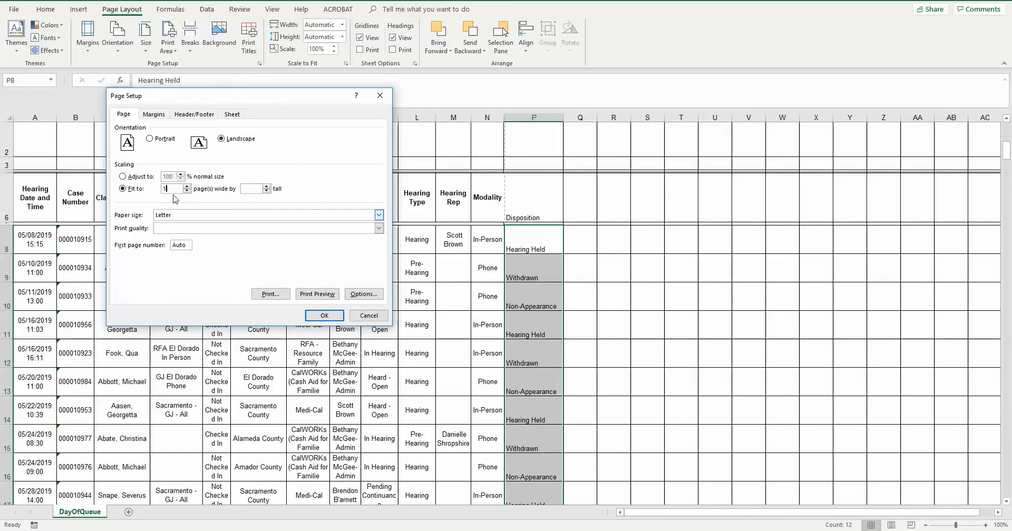
type("1")
left_click(324, 315)
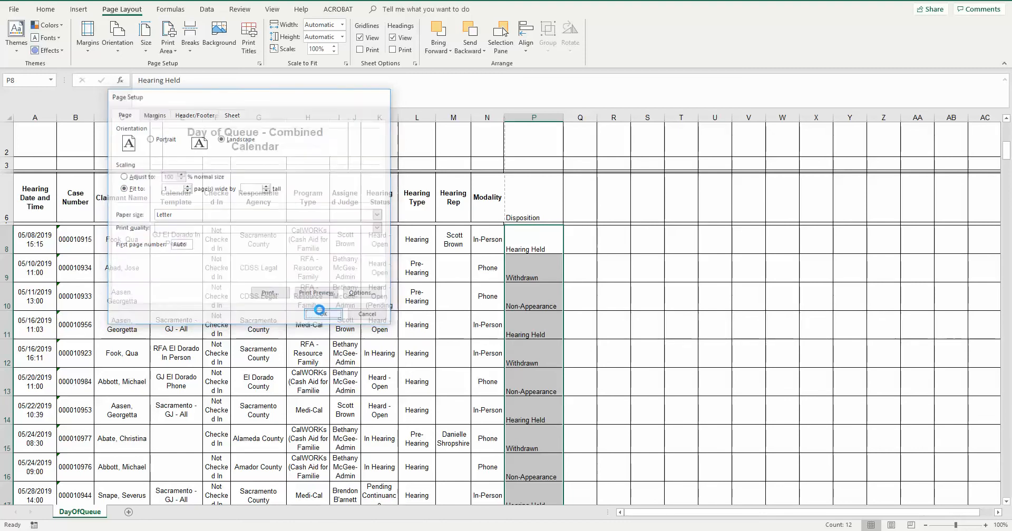
- Print the rescaled sheet with Adobe PDF as the printer
left_click(13, 9)
left_click(39, 198)
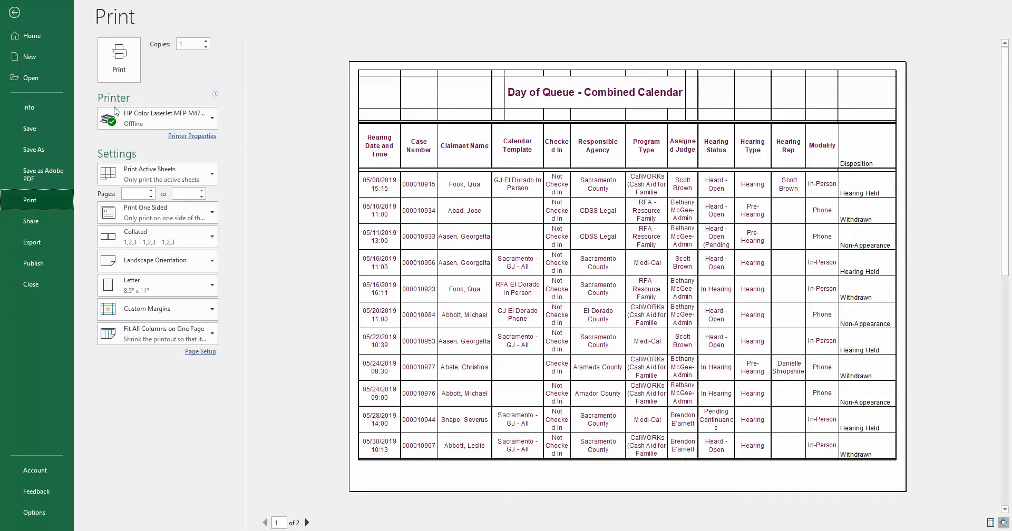
left_click(138, 123)
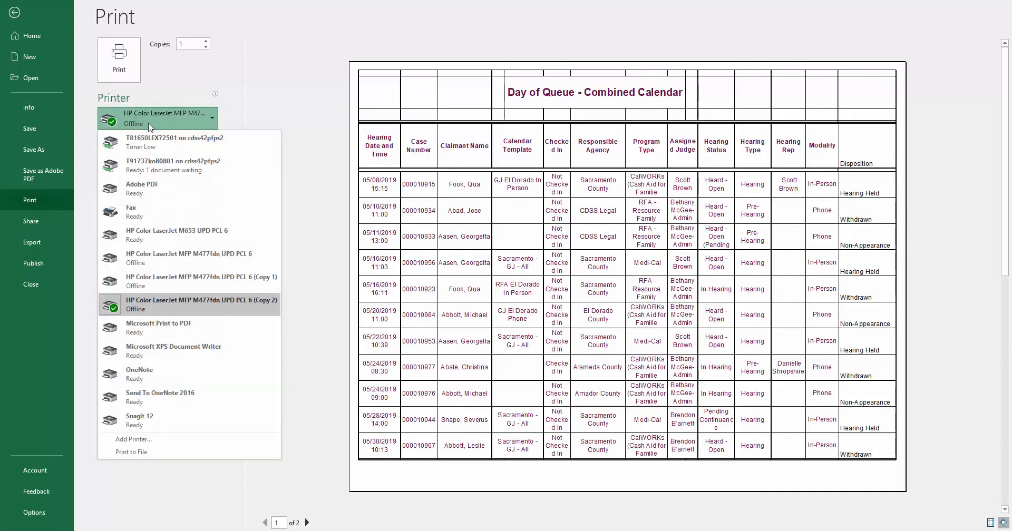
left_click(141, 189)
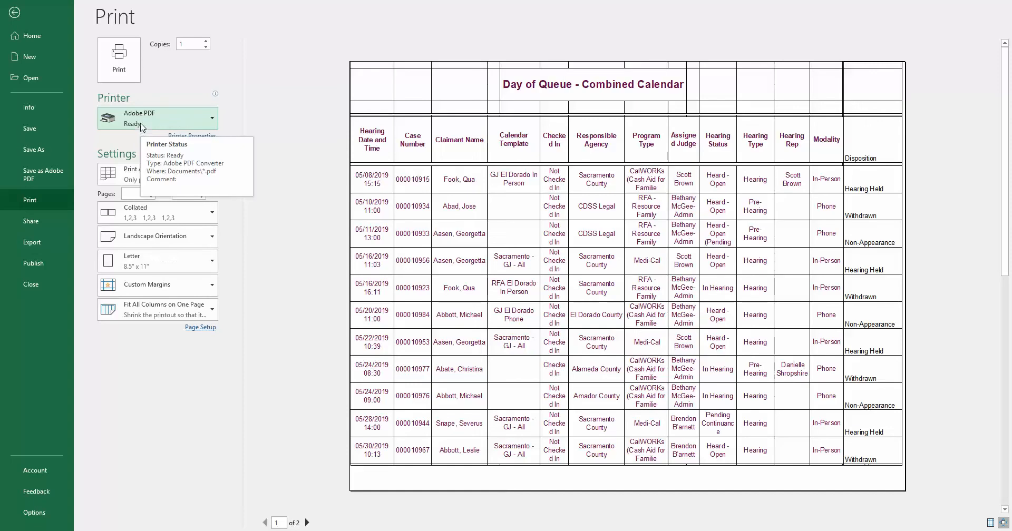
left_click(119, 59)
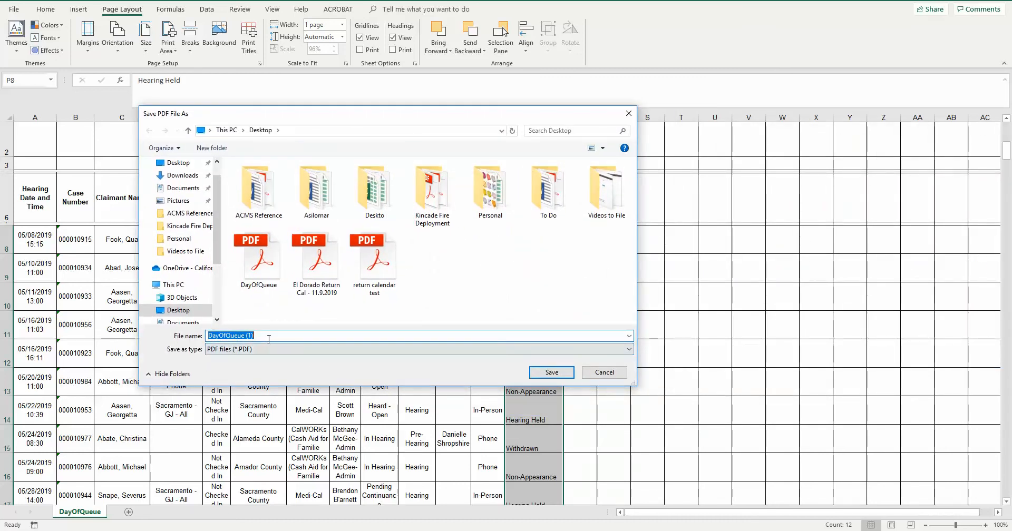
- Save the PDF on the Desktop as El Dorado Return Cal - 11.18.2019
type("El Dorado")
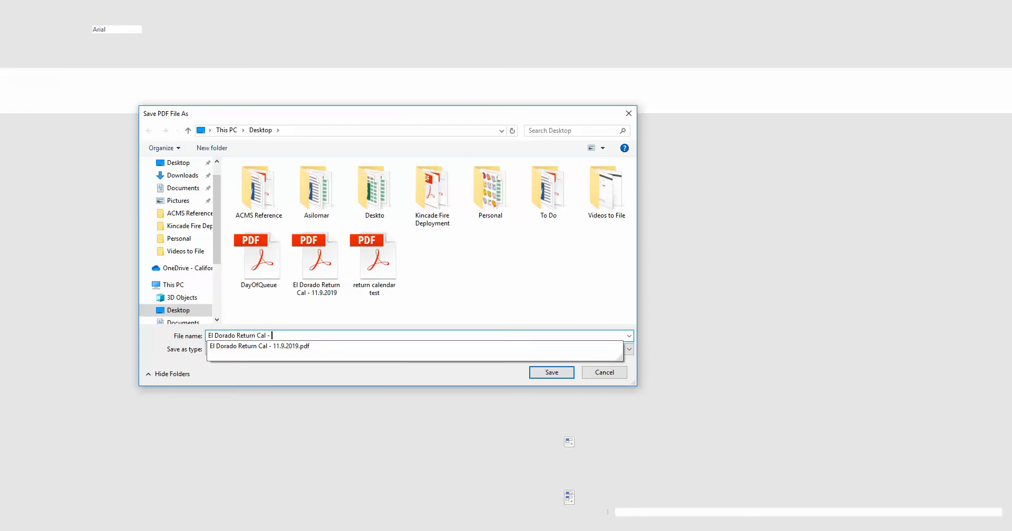
type("Return Cal - 11.18.201")
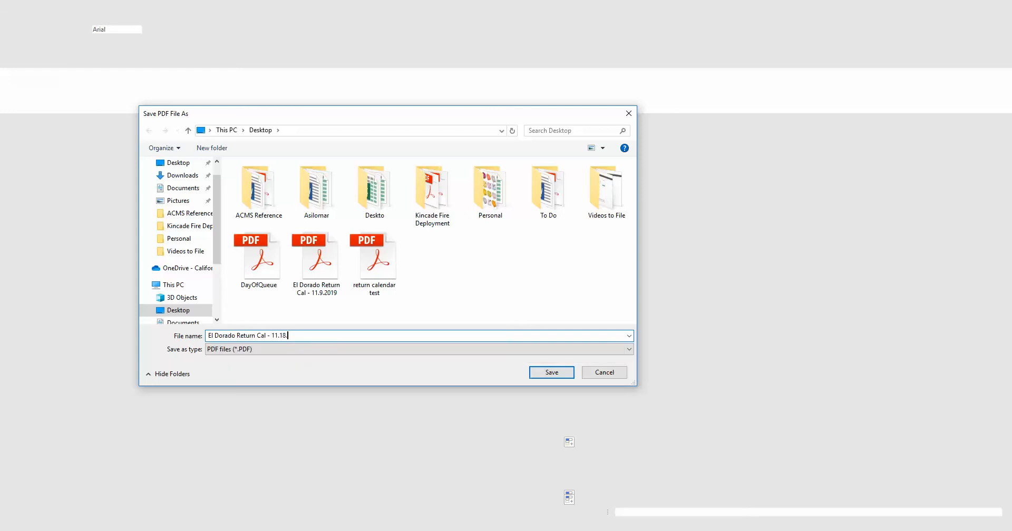
type("9")
left_click(551, 372)
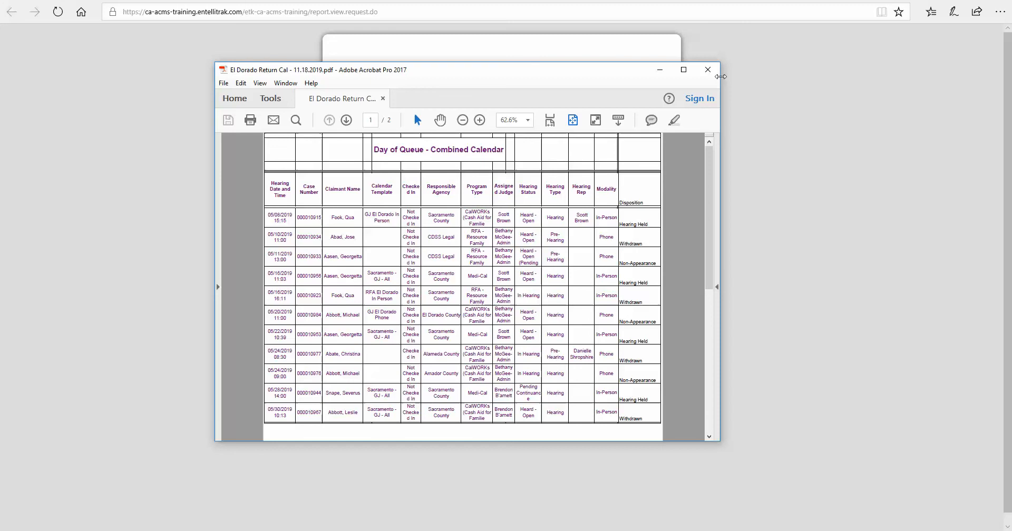
- Close the saved PDF and the DayOfQueue (1).xls workbook without saving the workbook's changes
left_click(707, 73)
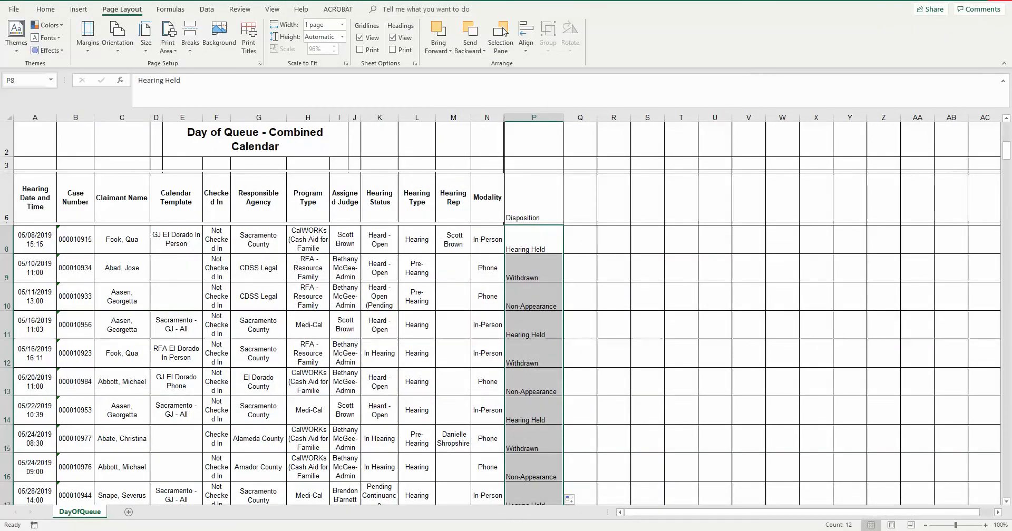
left_click(1000, 1)
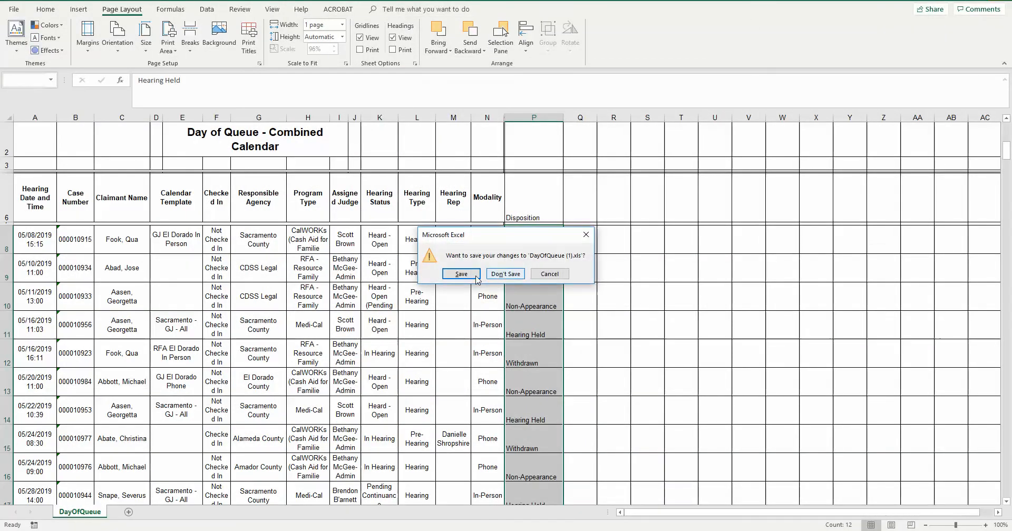
left_click(503, 273)
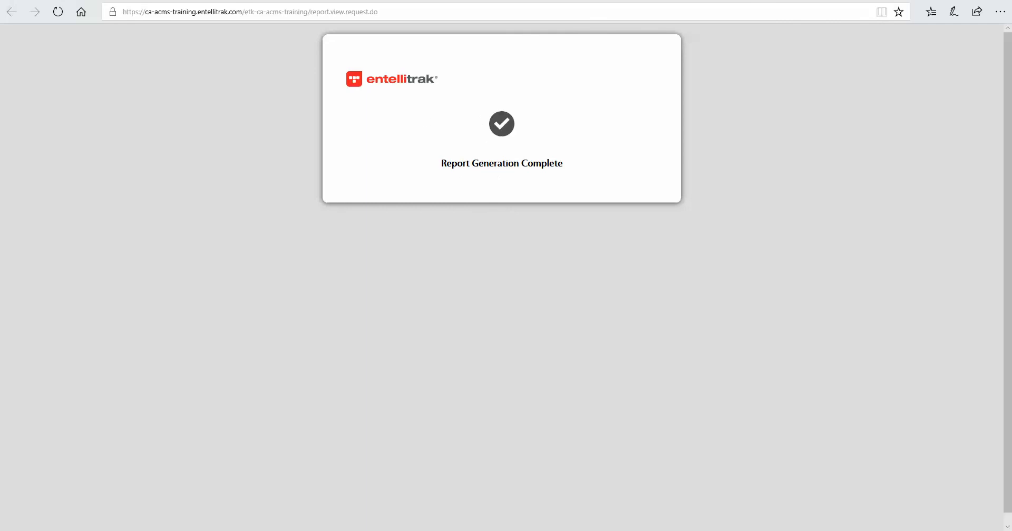
- Close the report generation page and the Day of Queue Report, and open a new Return Calendar Submission form
left_click(516, 1)
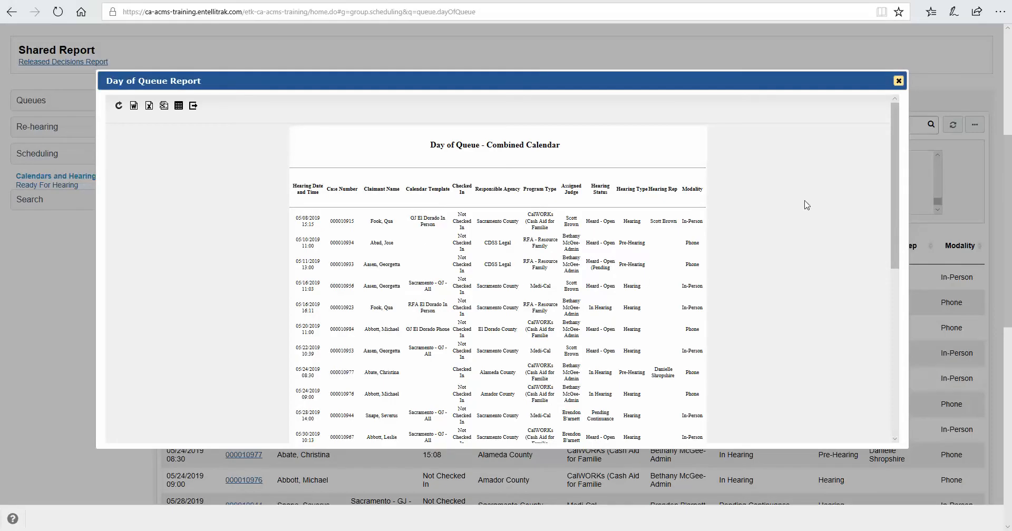
left_click(900, 83)
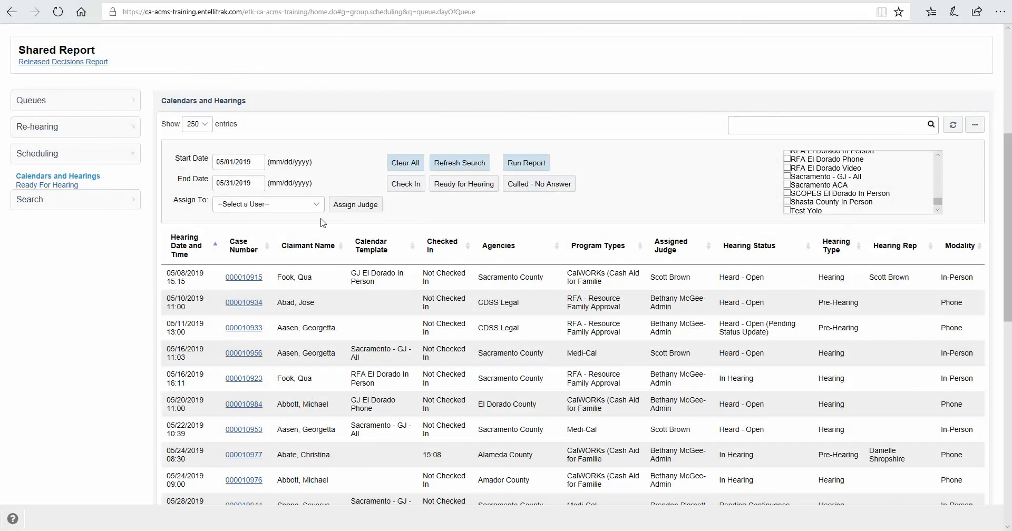
scroll(323, 223, "up", 5)
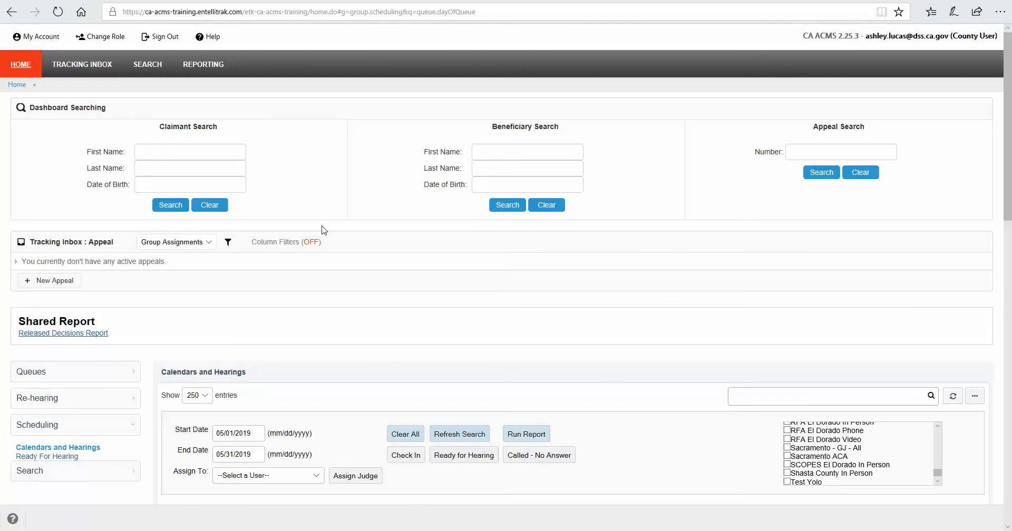
mouse_move(88, 72)
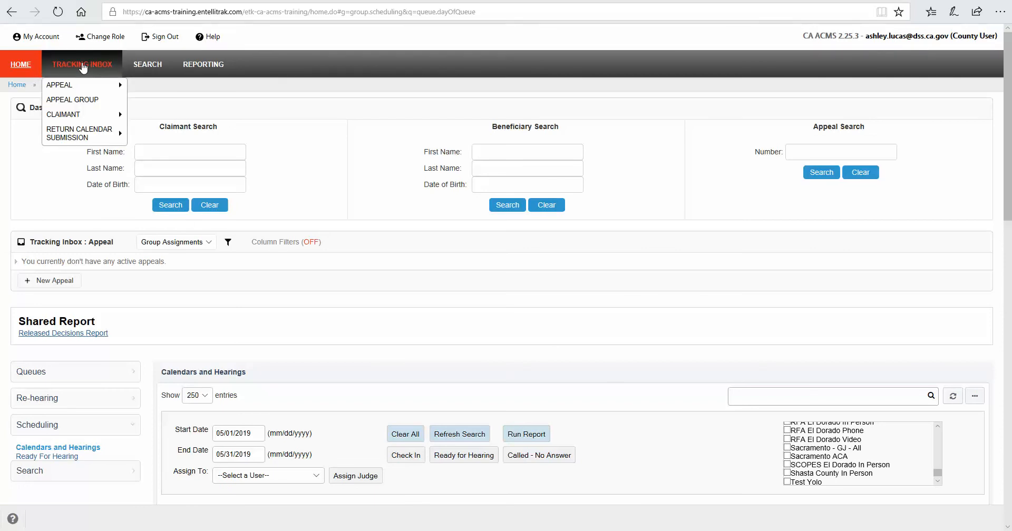
mouse_move(73, 138)
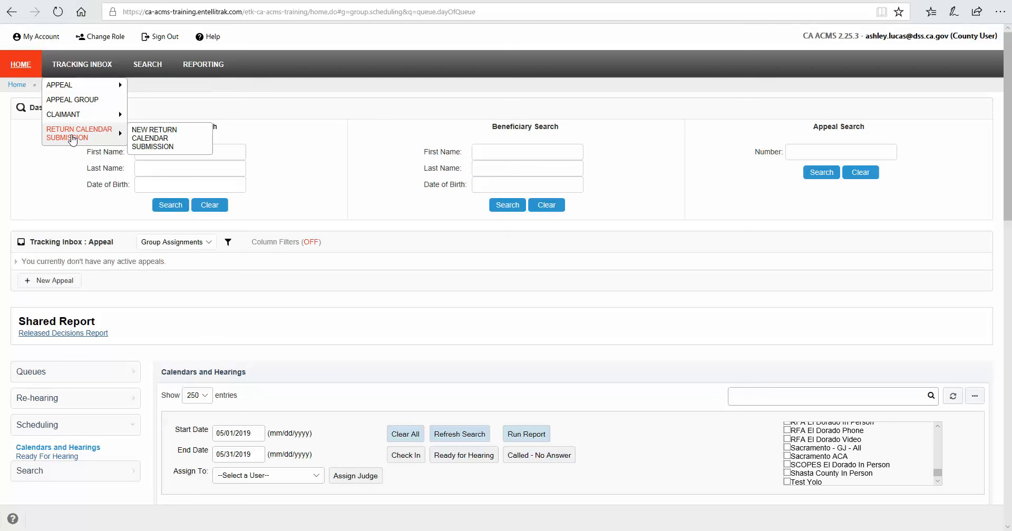
left_click(153, 145)
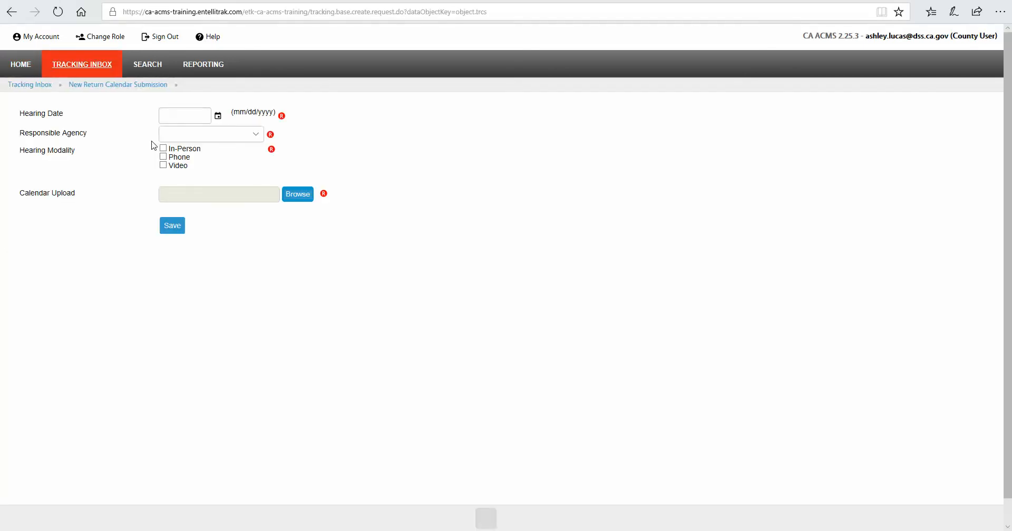
- Set the submission's hearing date to 11/18/2019 and the responsible agency to El Dorado County
left_click(174, 116)
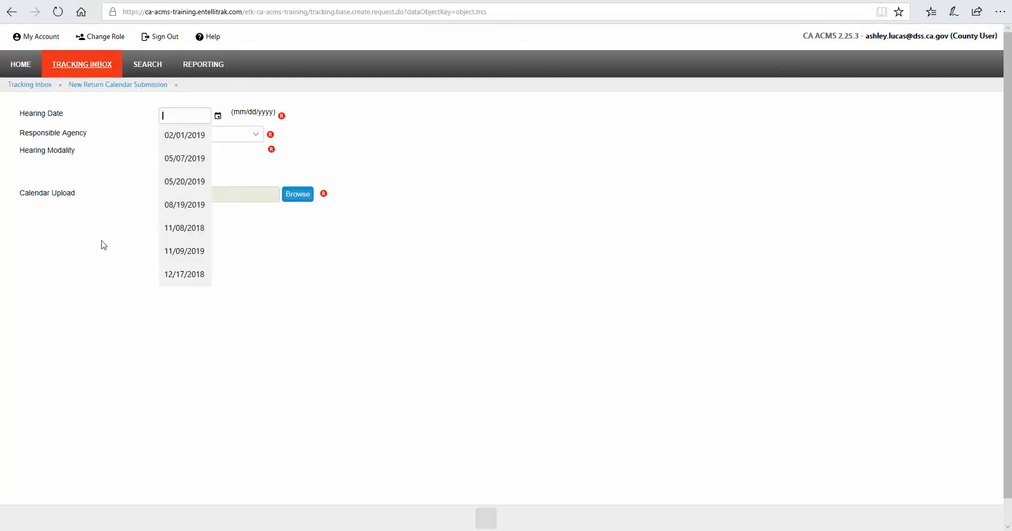
type("11/18/2019")
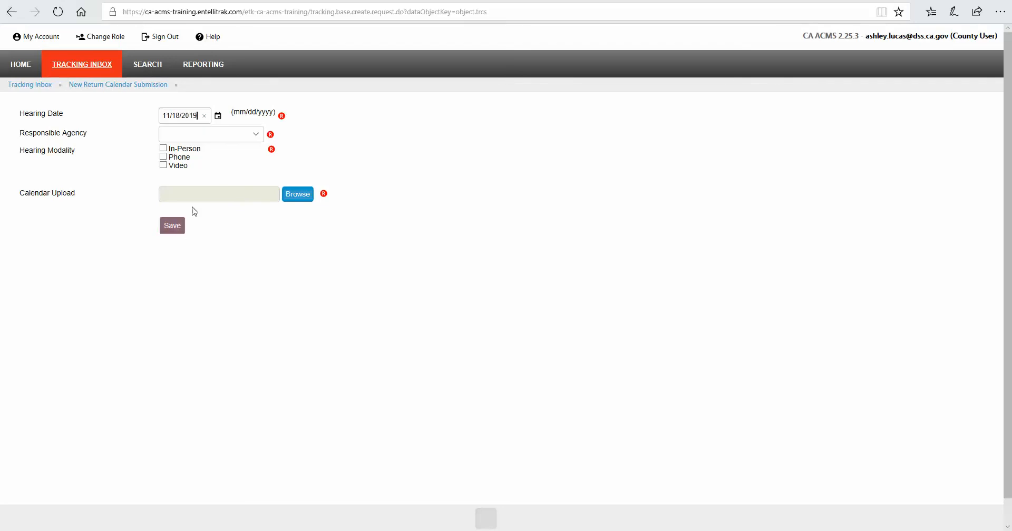
left_click(209, 135)
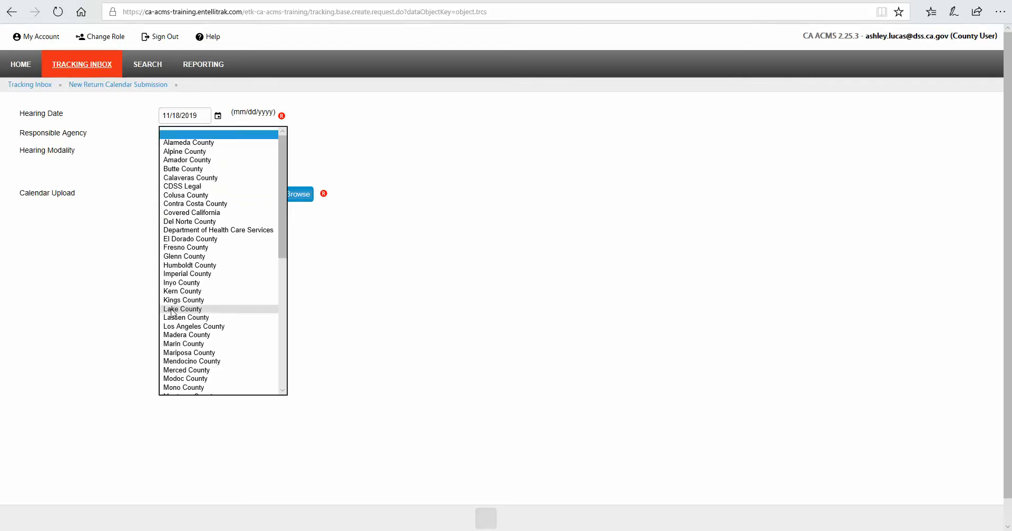
left_click(185, 239)
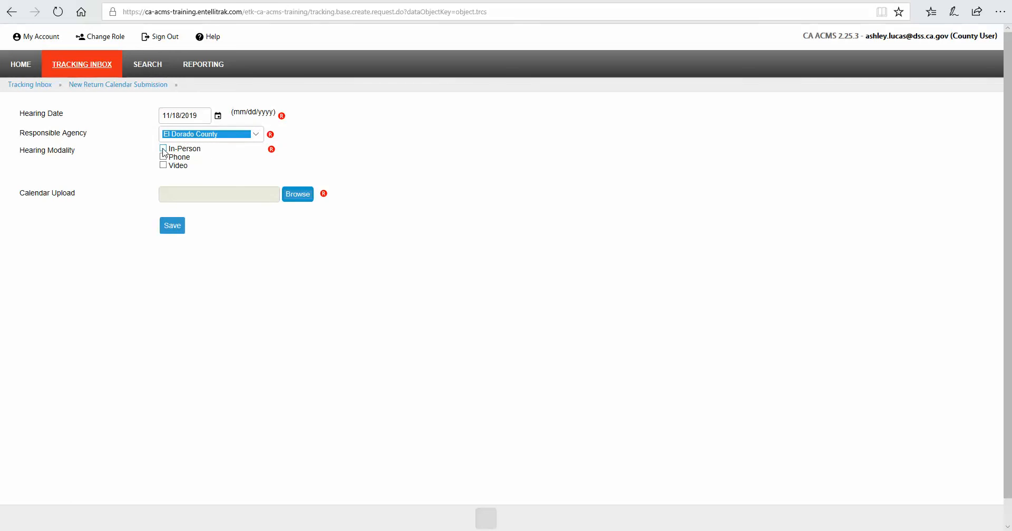
- Select In-Person, Phone and Video as the hearing modalities
left_click(163, 148)
left_click(163, 157)
left_click(163, 165)
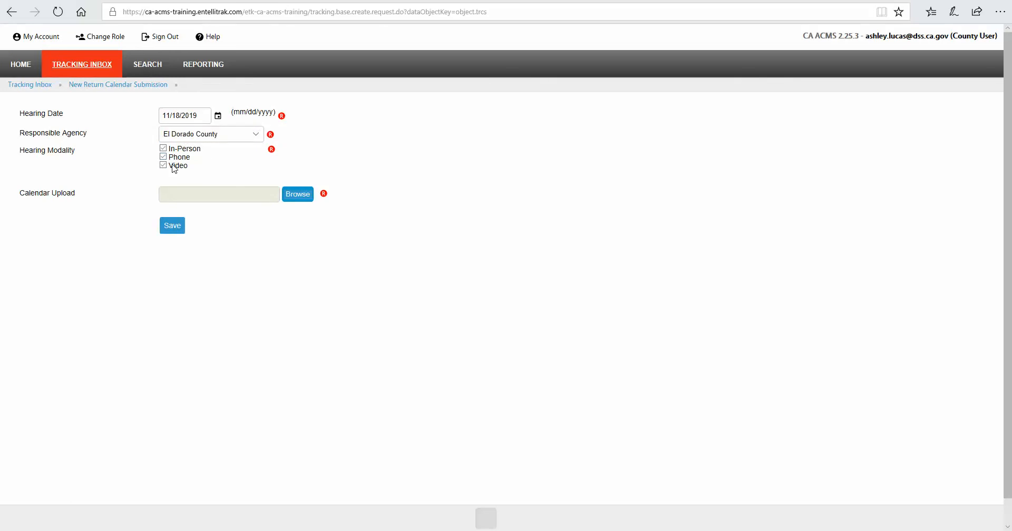
- Attach El Dorado Return Cal - 11.18.2019 from the Desktop as the calendar upload and save the submission
left_click(298, 195)
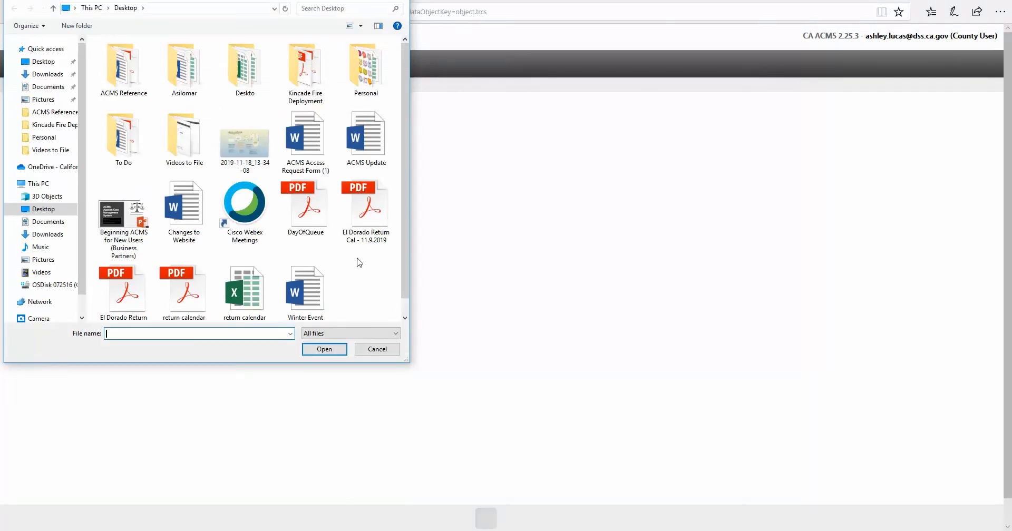
left_click(126, 300)
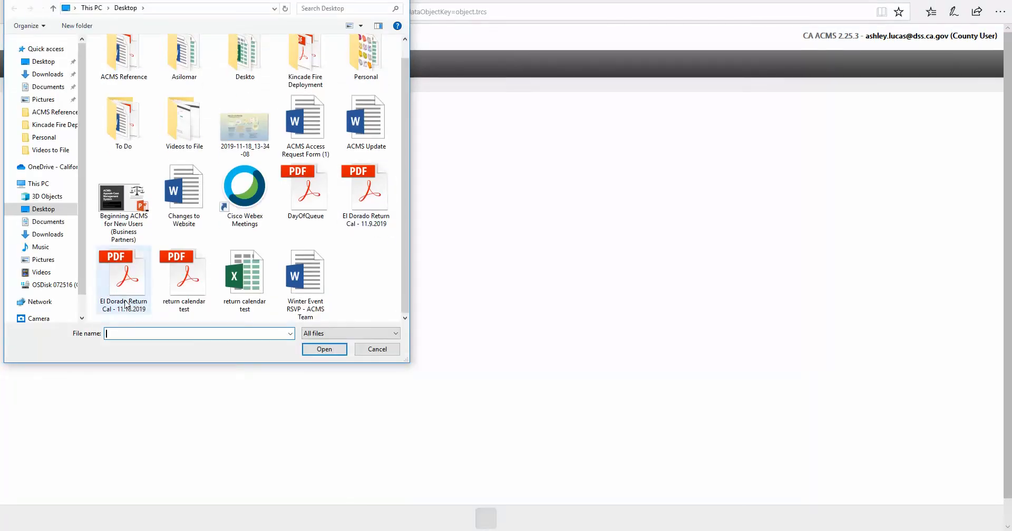
left_click(126, 299)
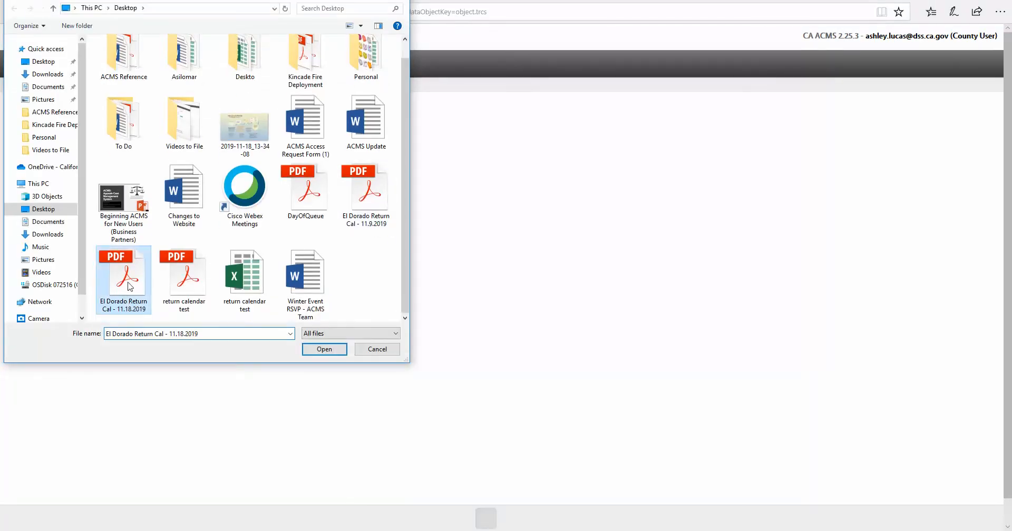
left_click(320, 350)
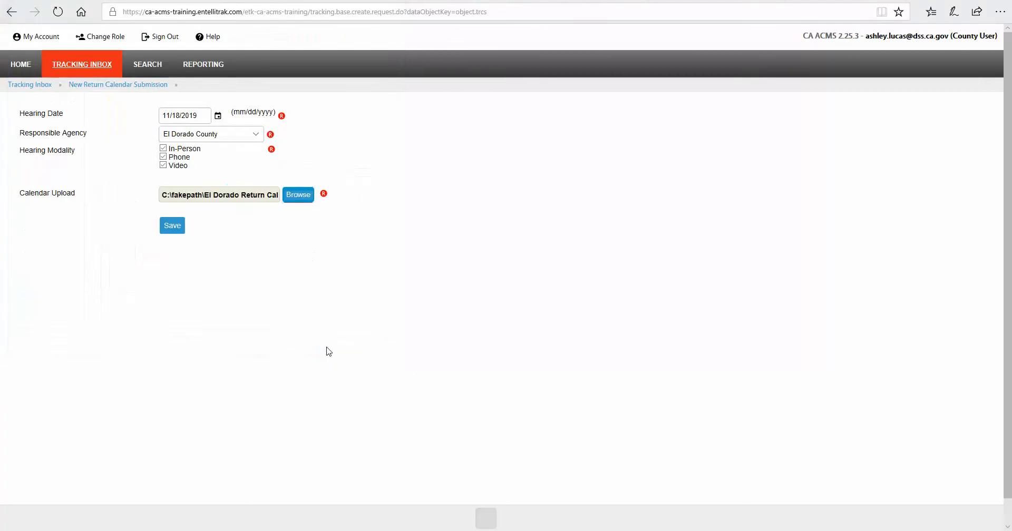
left_click(172, 230)
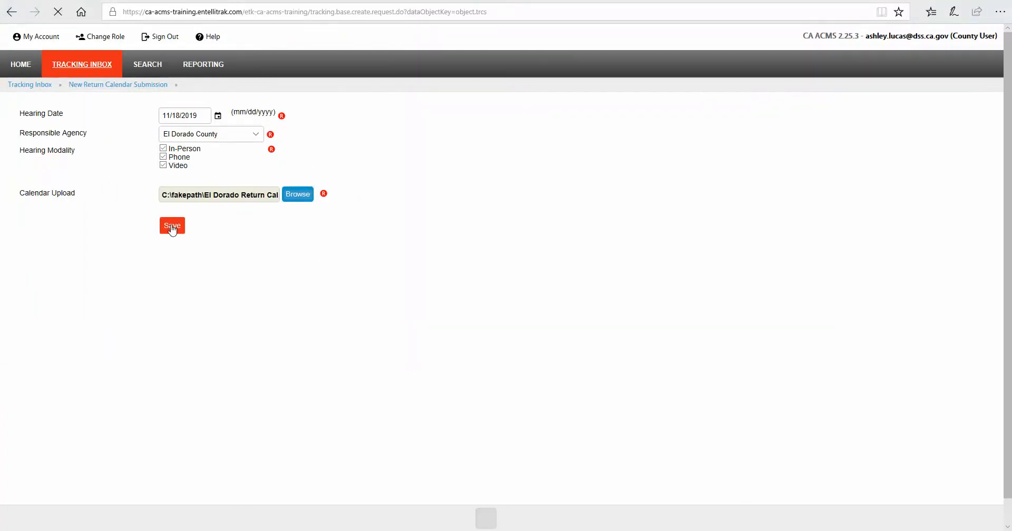